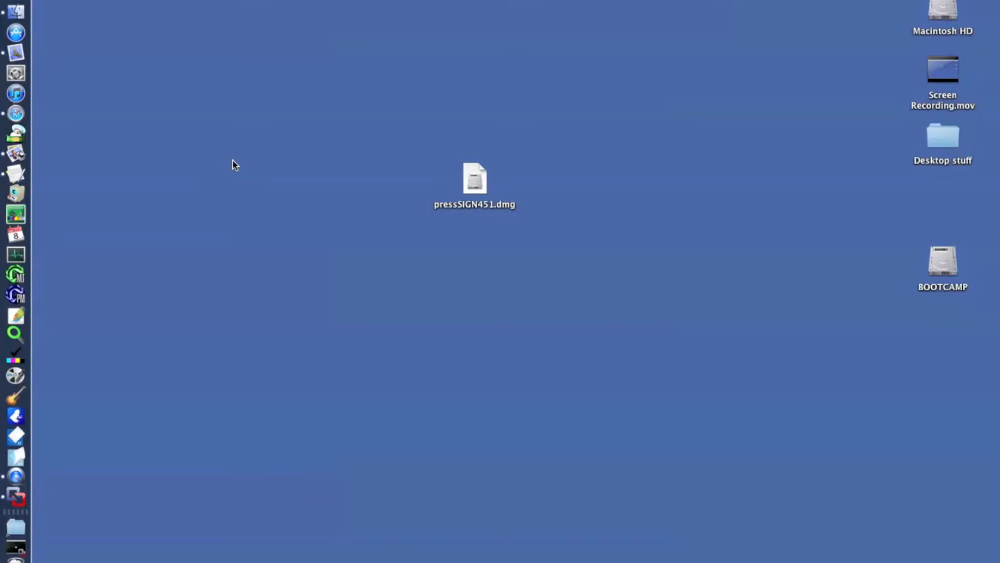
Step: Launch the pressSIGN Installer from the pressSIGN451.dmg disk image and proceed with the Easy Install of Client and Server
click(475, 191)
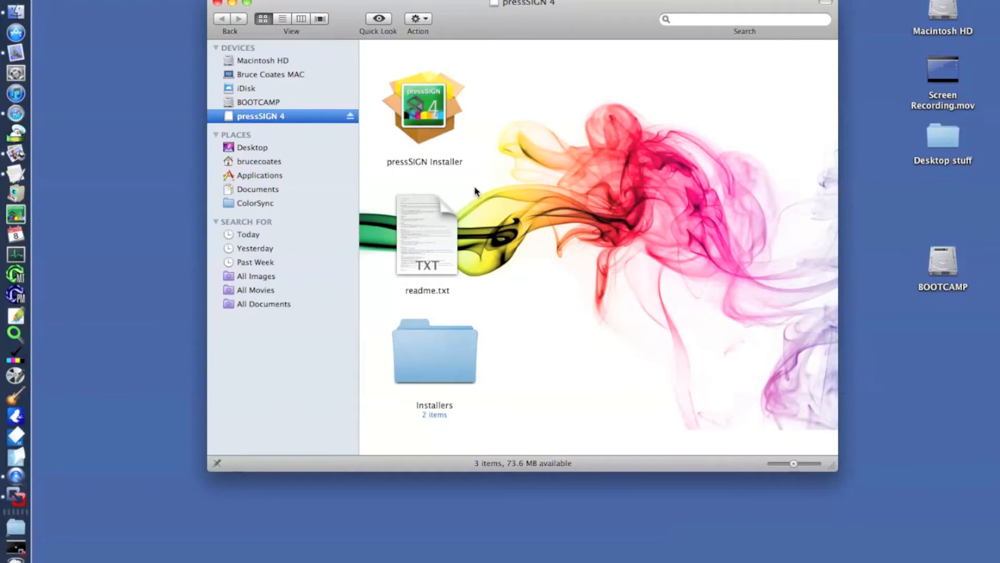
double_click(437, 117)
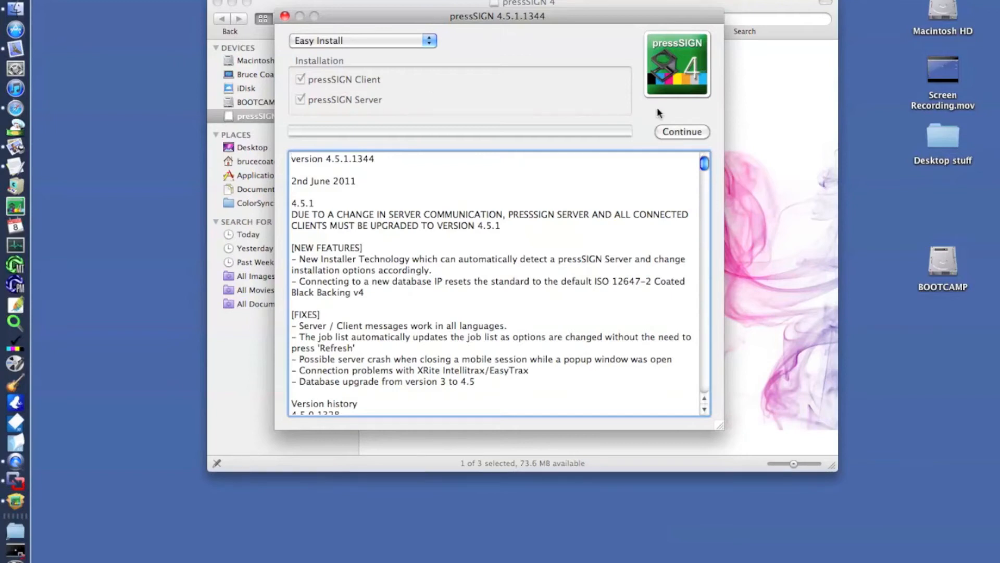
click(668, 132)
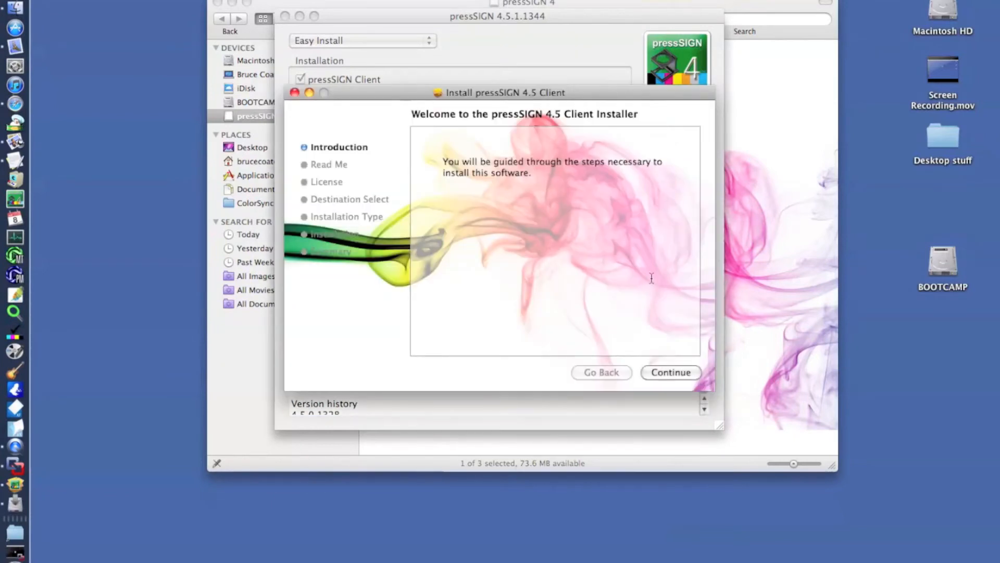
Step: Proceed through the pressSIGN 4.5 Client installer's introduction and read-me pages and agree to its software license
click(662, 376)
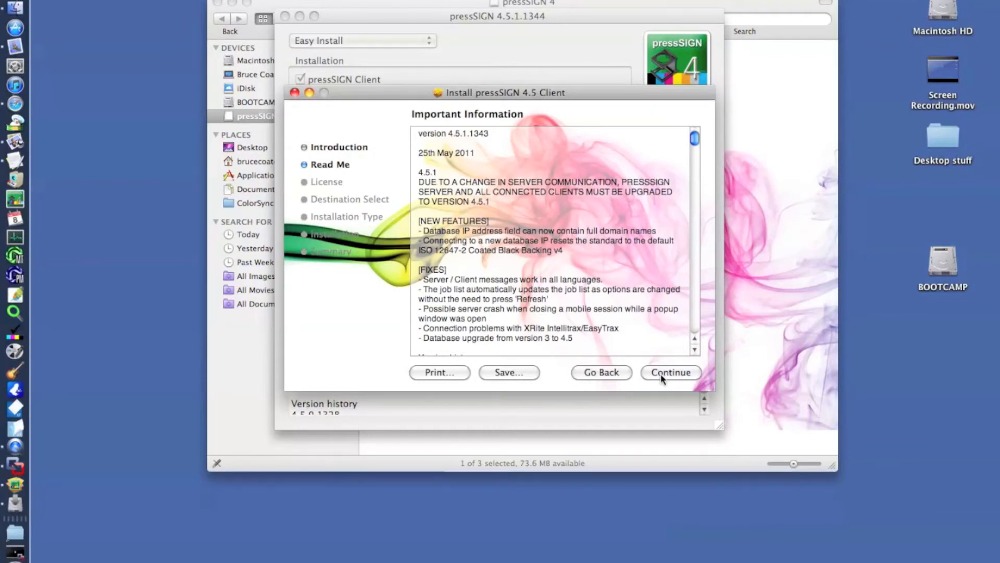
click(663, 379)
click(662, 378)
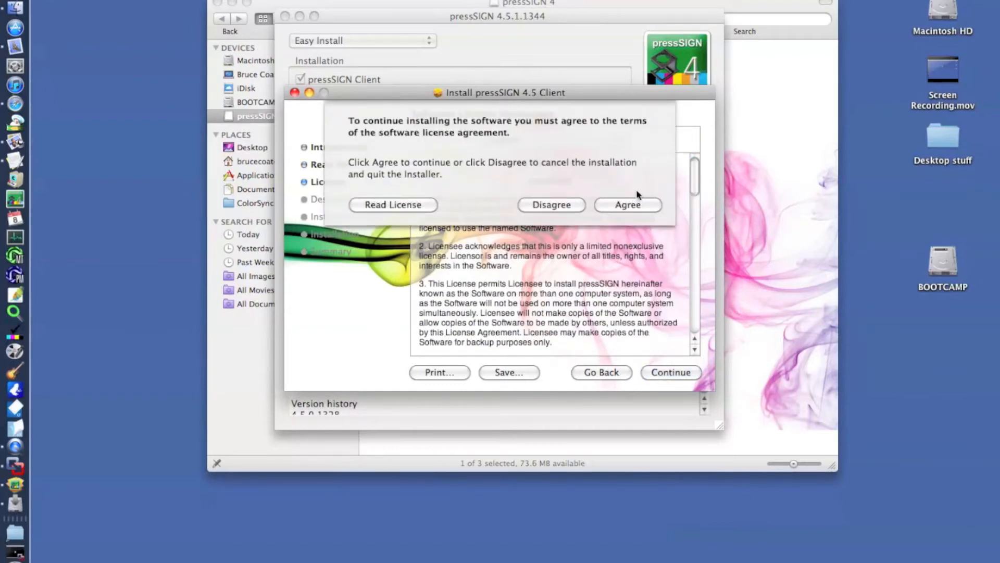
click(634, 205)
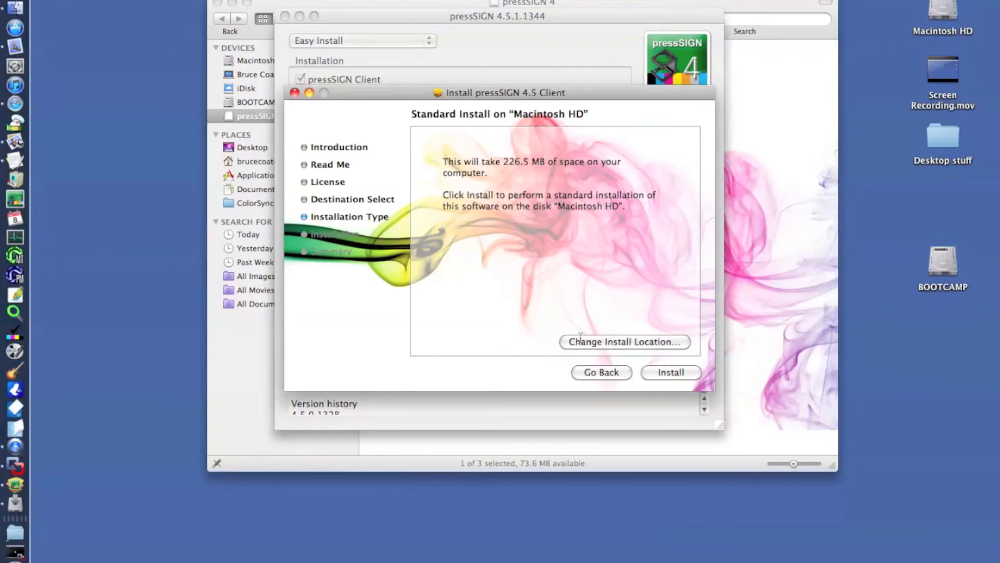
Step: Install the pressSIGN 4.5 Client on Macintosh HD, authorizing it with the account password, and close the finished installer
click(663, 372)
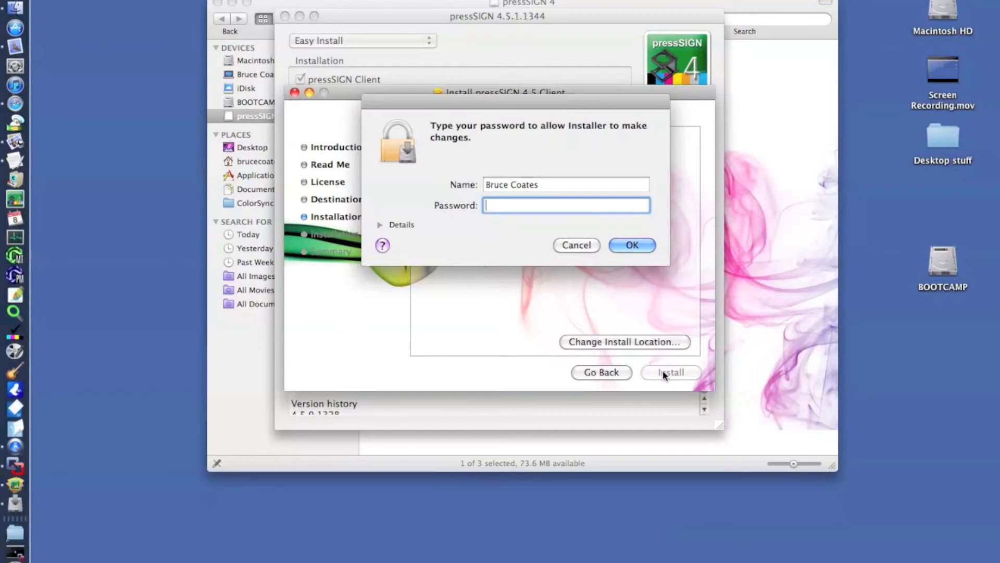
text(••••••••••)
click(629, 244)
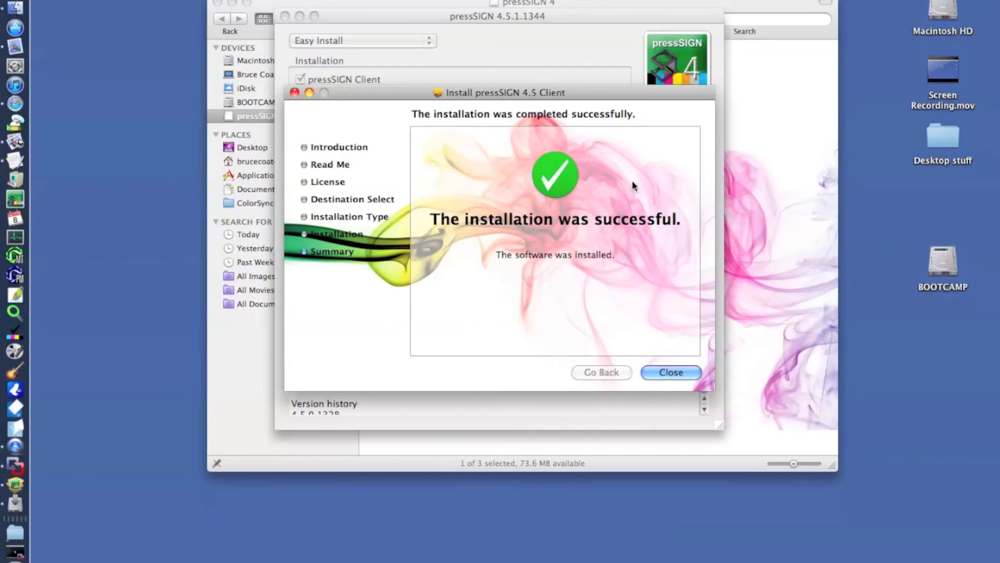
click(666, 371)
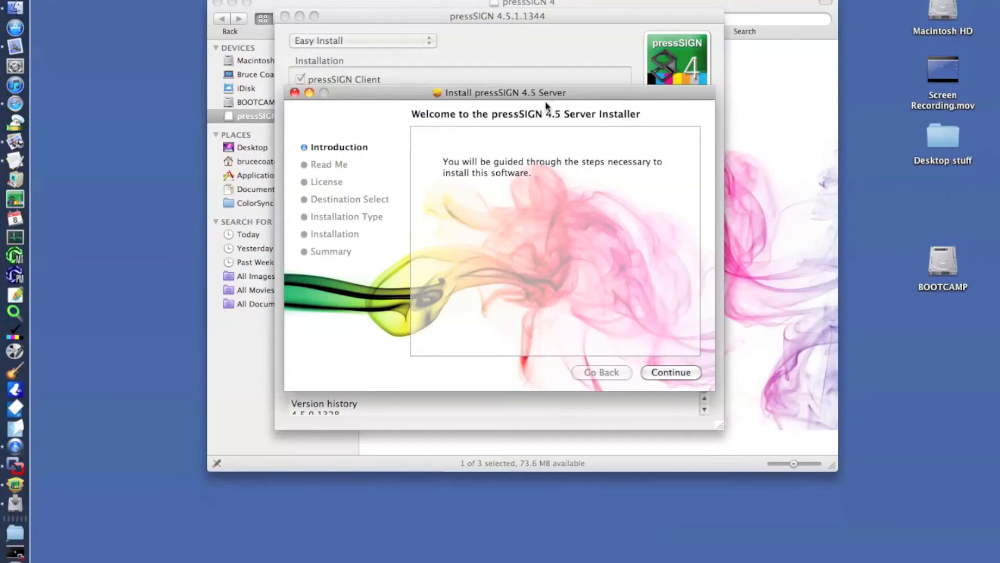
Step: Proceed through the pressSIGN 4.5 Server installer's introduction and read-me pages and agree to its software license
drag(551, 95, 524, 164)
click(300, 99)
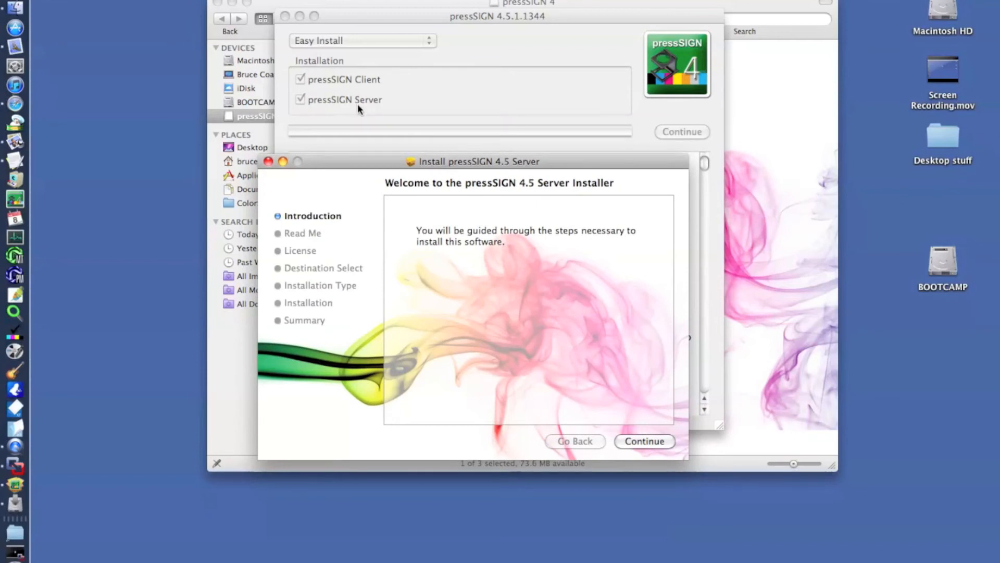
drag(400, 163, 401, 42)
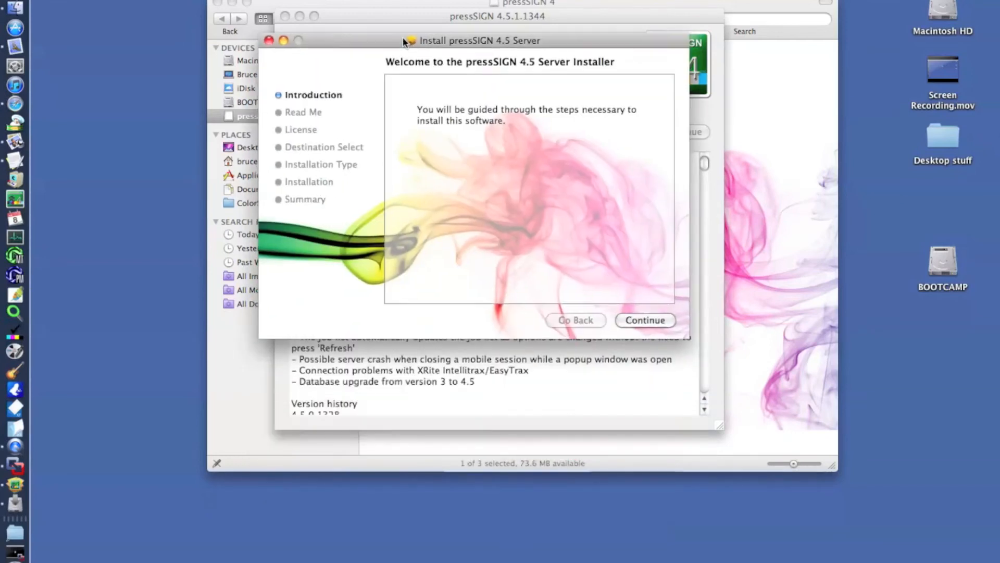
click(645, 319)
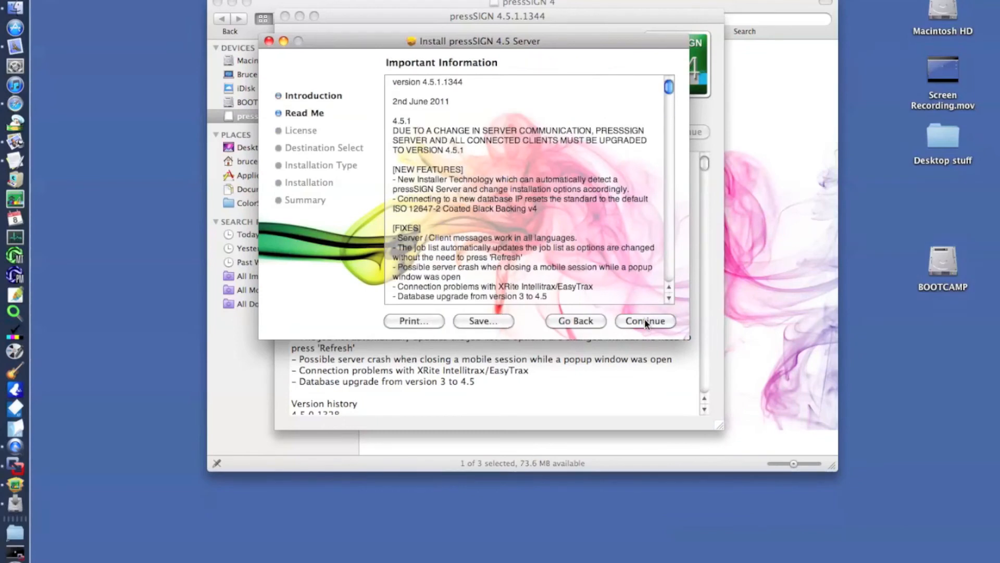
click(645, 320)
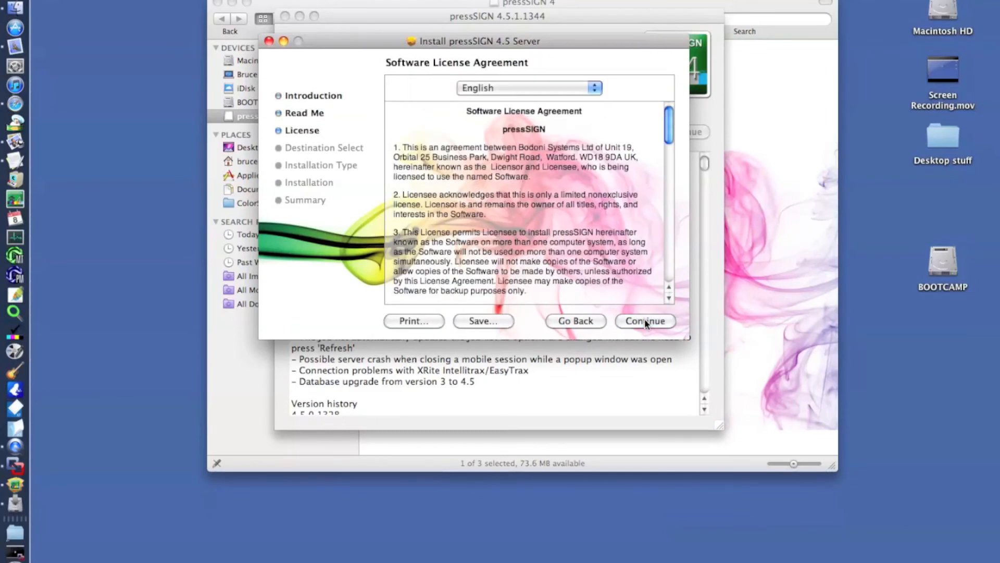
click(645, 320)
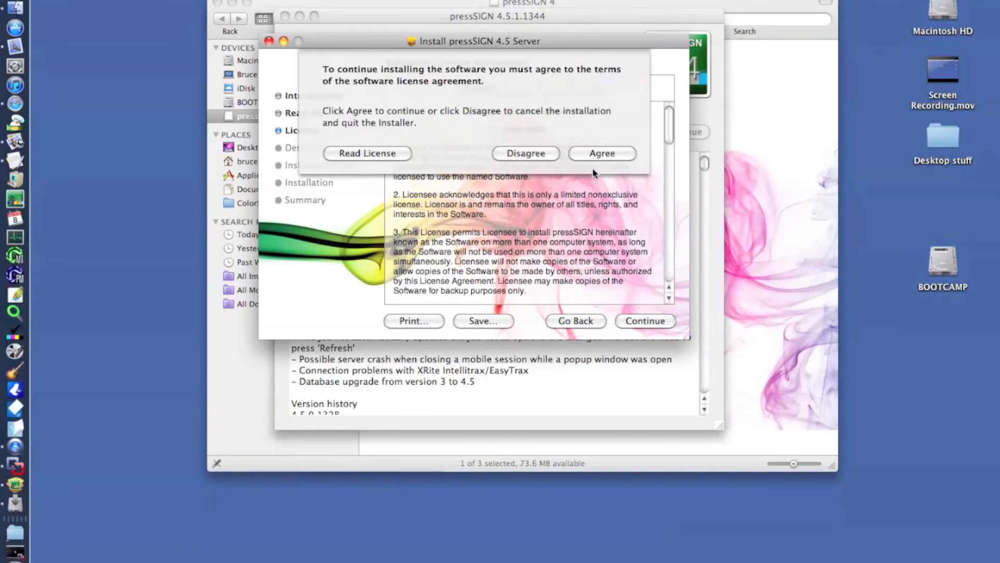
click(600, 154)
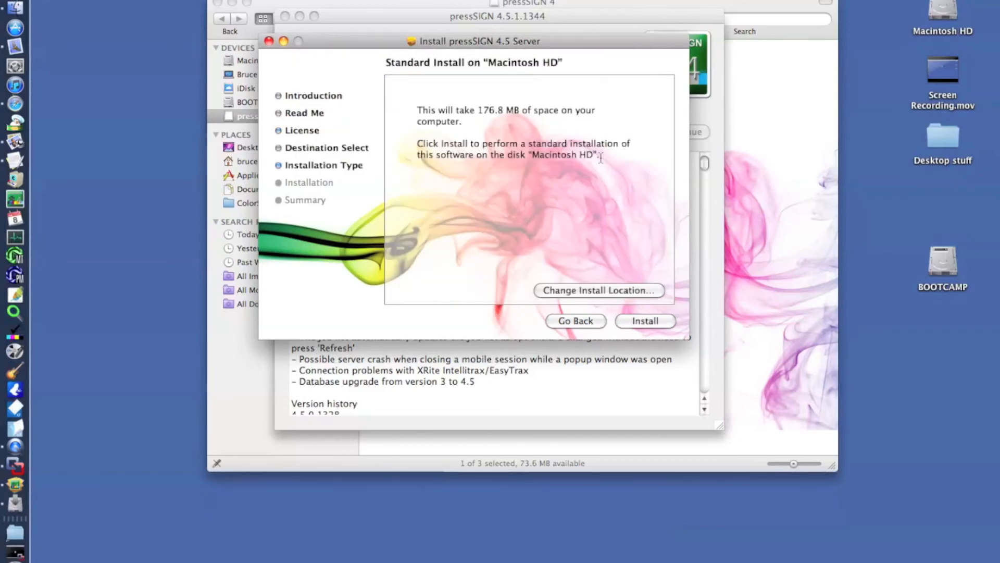
Step: Start the standard installation of the pressSIGN 4.5 Server on Macintosh HD, authorizing Installer with the account password
click(631, 322)
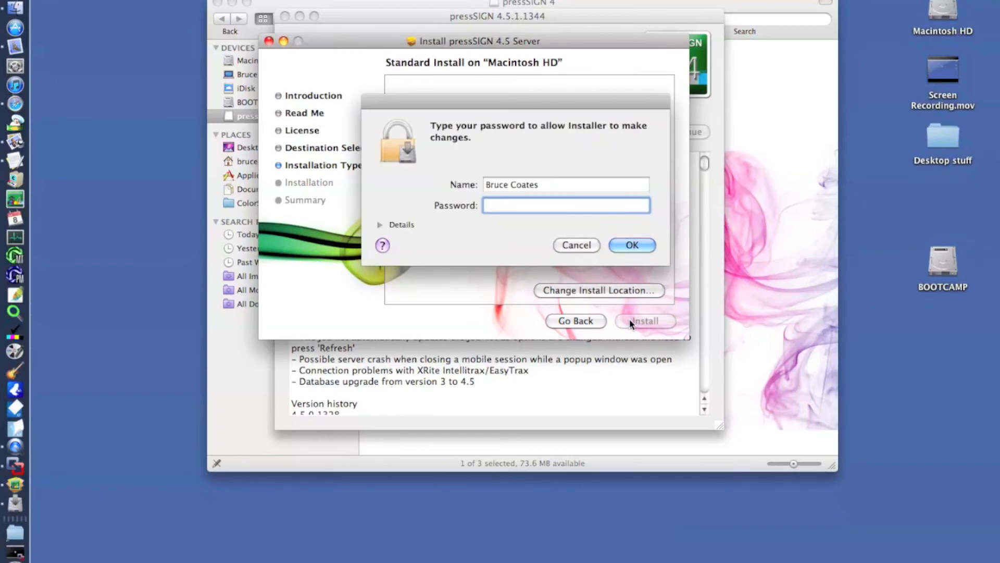
text(**********)
click(632, 245)
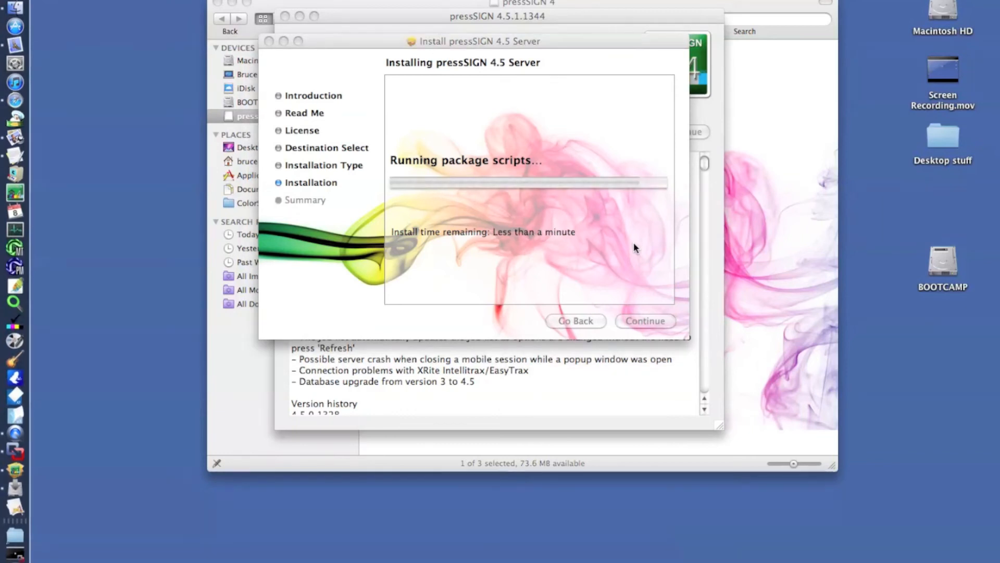
Step: Enter the account password to authorize changes by Install pressSIGN Server and by PostgreSQL
text(•••••••)
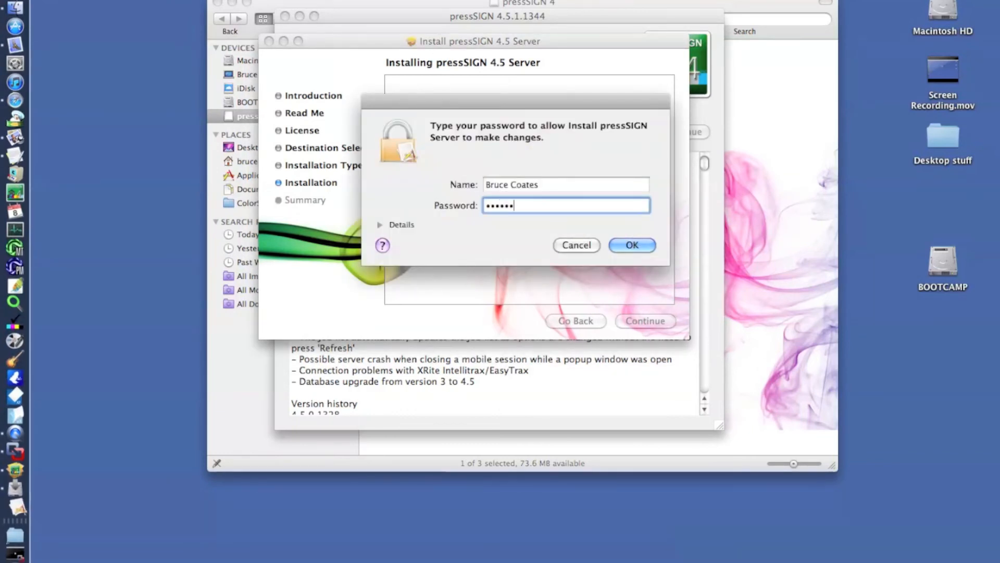
key(BackSpace)
key(BackSpace)
key(BackSpace)
key(BackSpace)
key(BackSpace)
key(BackSpace)
key(BackSpace)
key(BackSpace)
key(BackSpace)
text(••••••••)
click(632, 245)
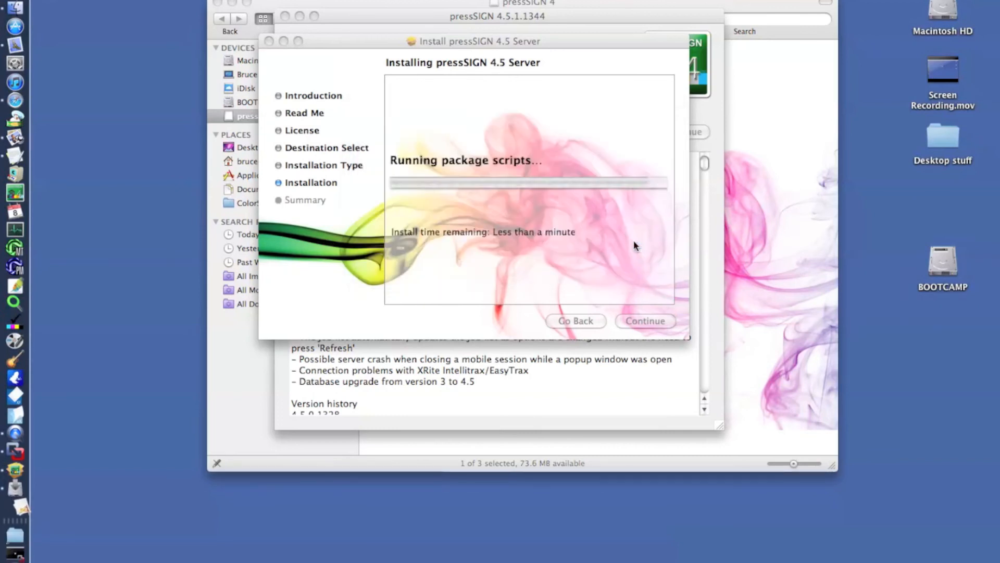
text(••••••••••)
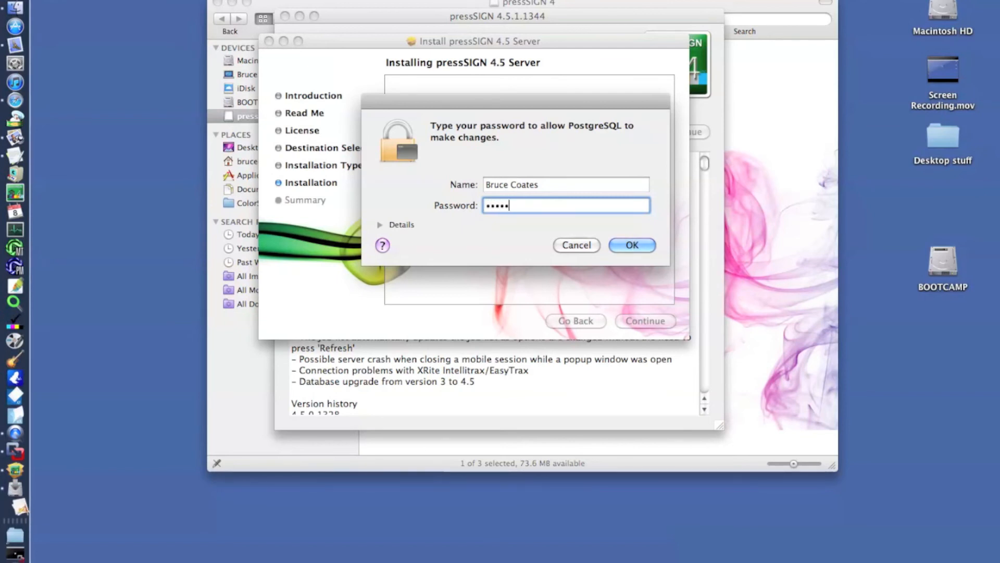
click(645, 247)
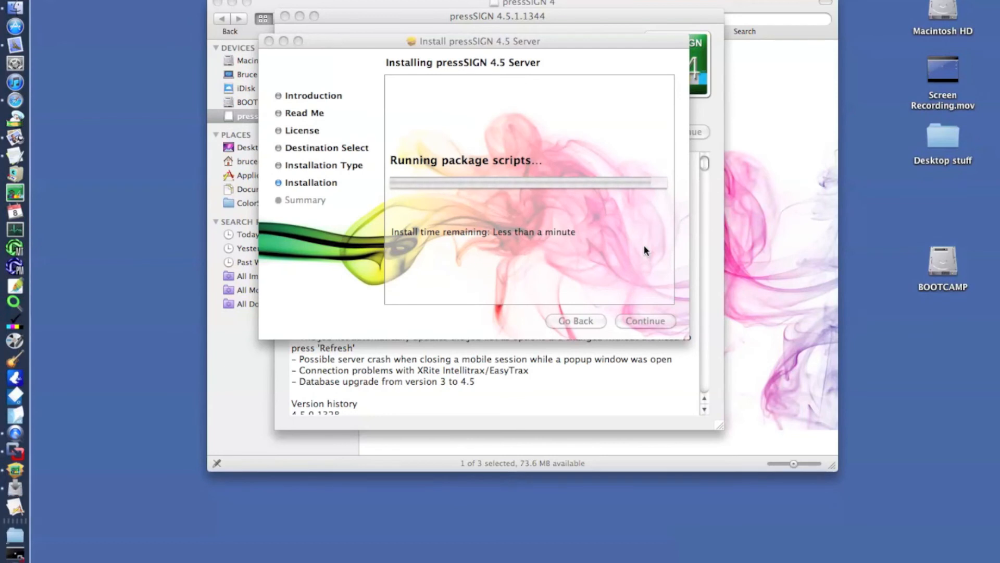